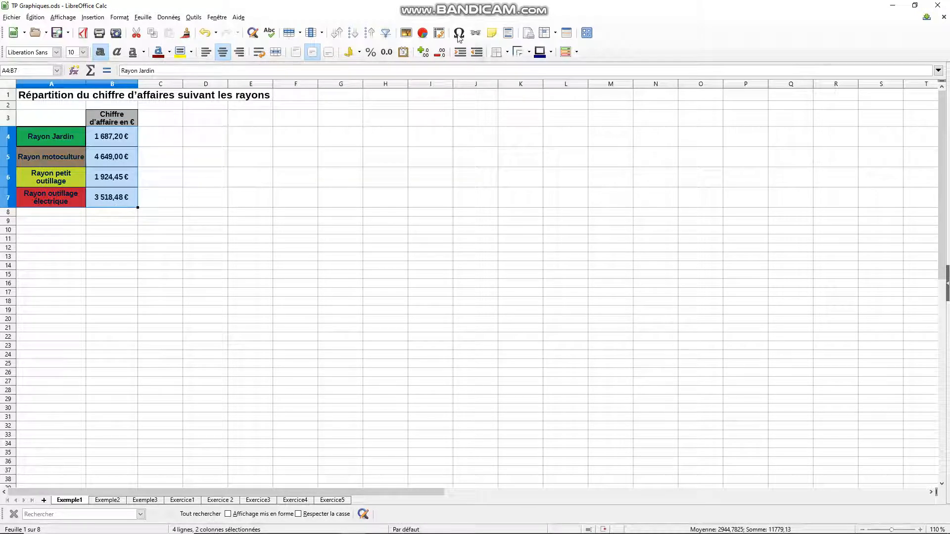
Start a normal pie chart (Secteur) from the selected range A4:B7 and review its data range and series.
{"action": "left_click", "coordinate": [424, 34]}
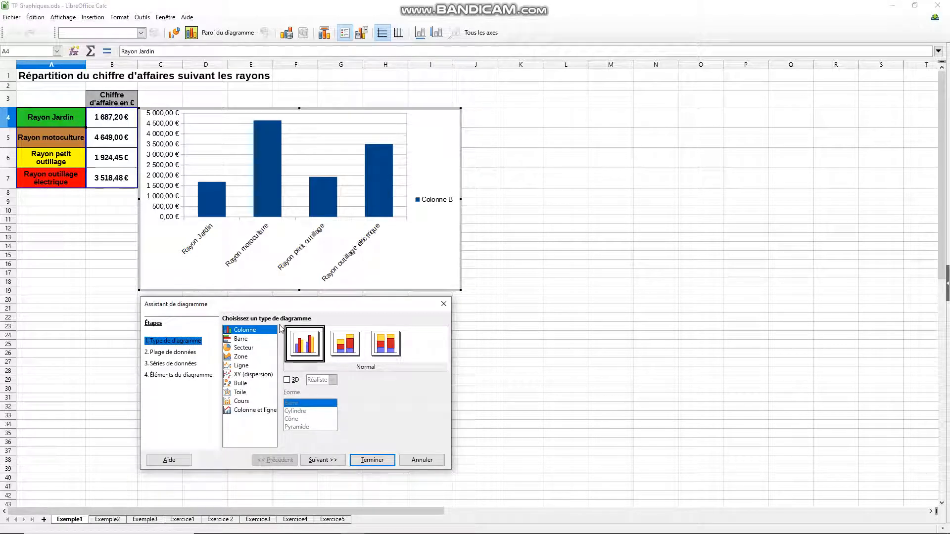
{"action": "left_click", "coordinate": [249, 348]}
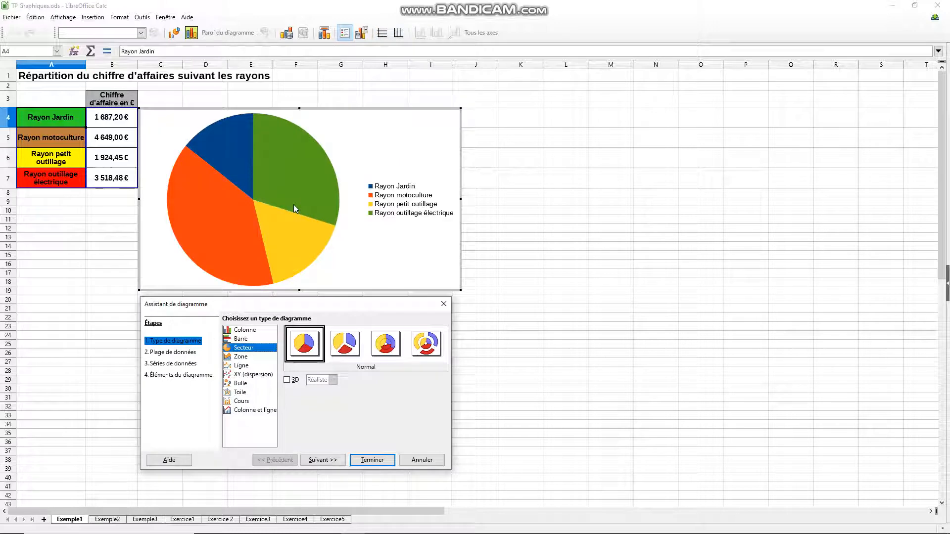
{"action": "left_click", "coordinate": [213, 355]}
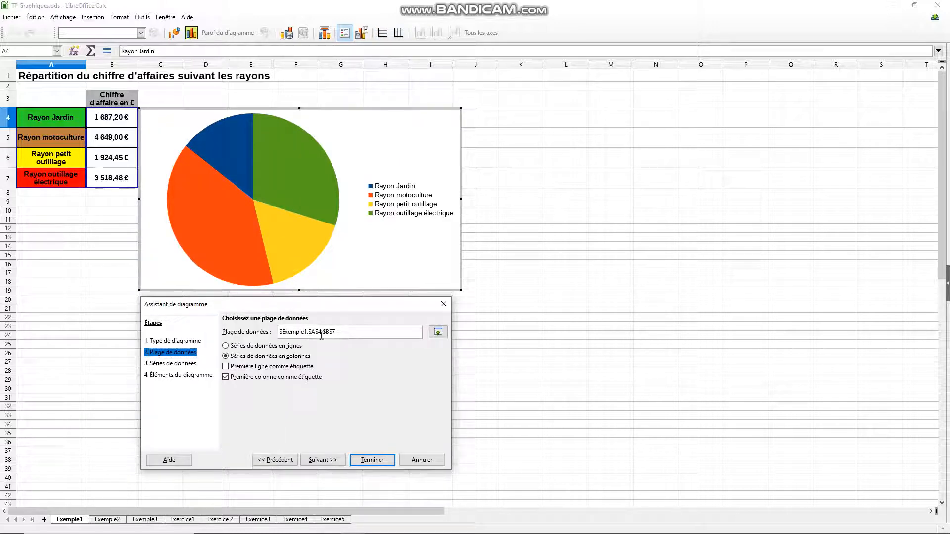
{"action": "left_click", "coordinate": [186, 365]}
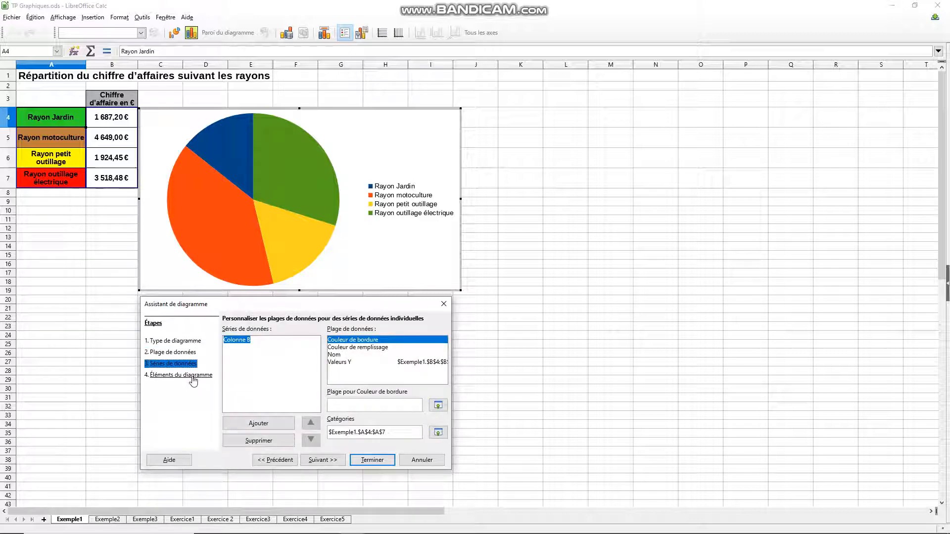
Title the chart "Répartition du chiffre d'affaires suivant les rayons" and finish creating it.
{"action": "left_click", "coordinate": [193, 376]}
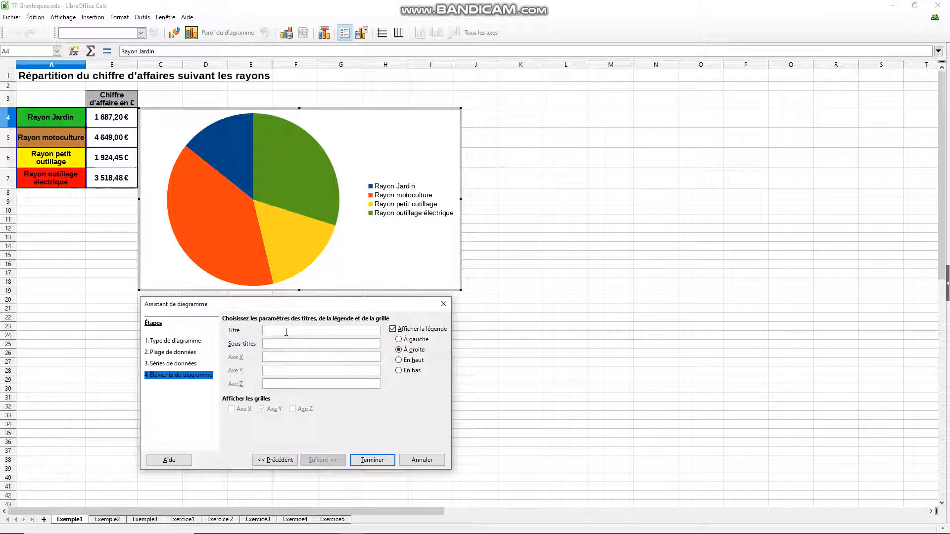
{"action": "type", "text": "Re"}
{"action": "type", "text": "partition"}
{"action": "type", "text": " du"}
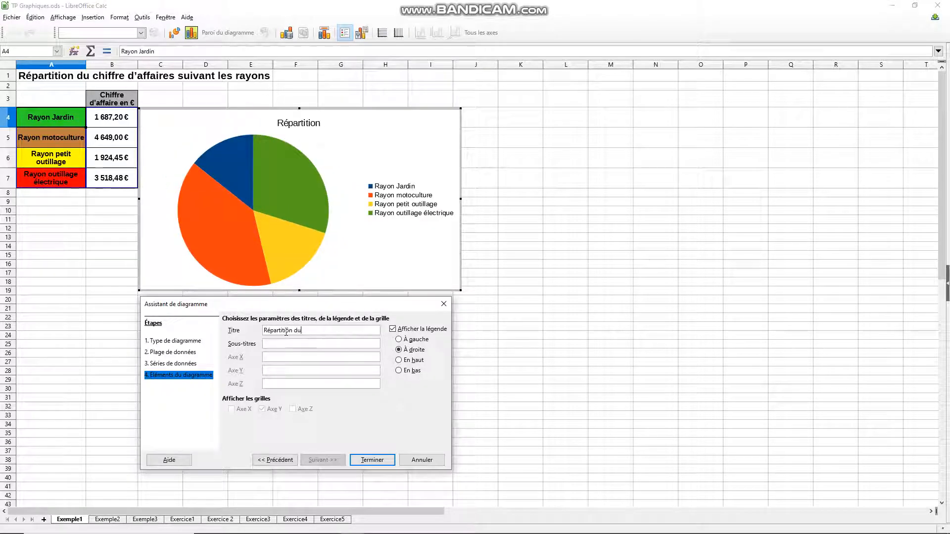
{"action": "type", "text": " chiffre d'affaires suivant les rayons"}
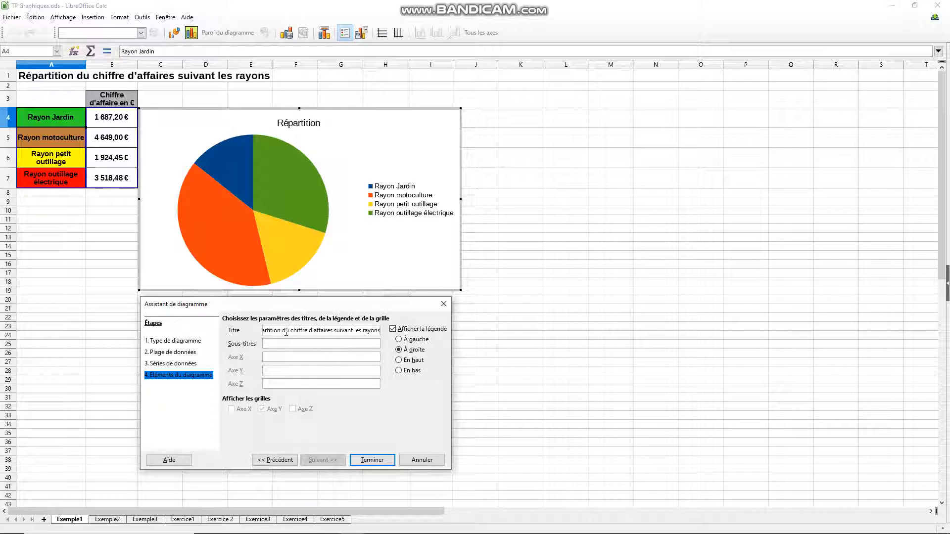
{"action": "left_click", "coordinate": [383, 463]}
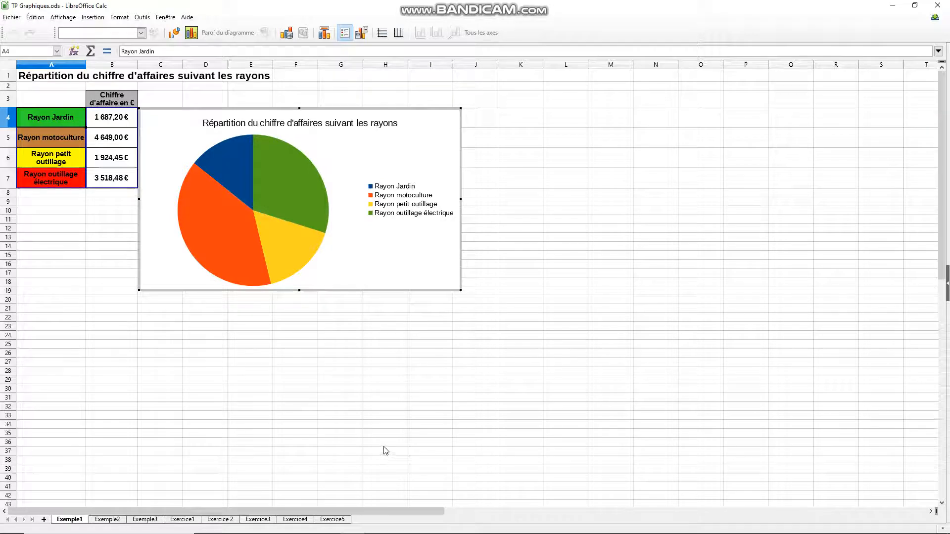
Format the chart's main title in Arial, bold (Gras), size 14.
{"action": "left_click", "coordinate": [373, 124]}
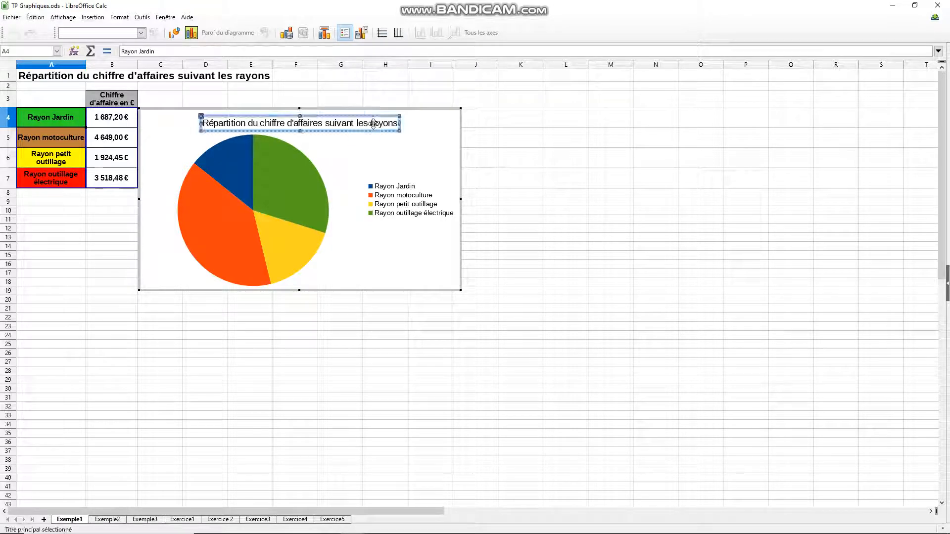
{"action": "right_click", "coordinate": [373, 125]}
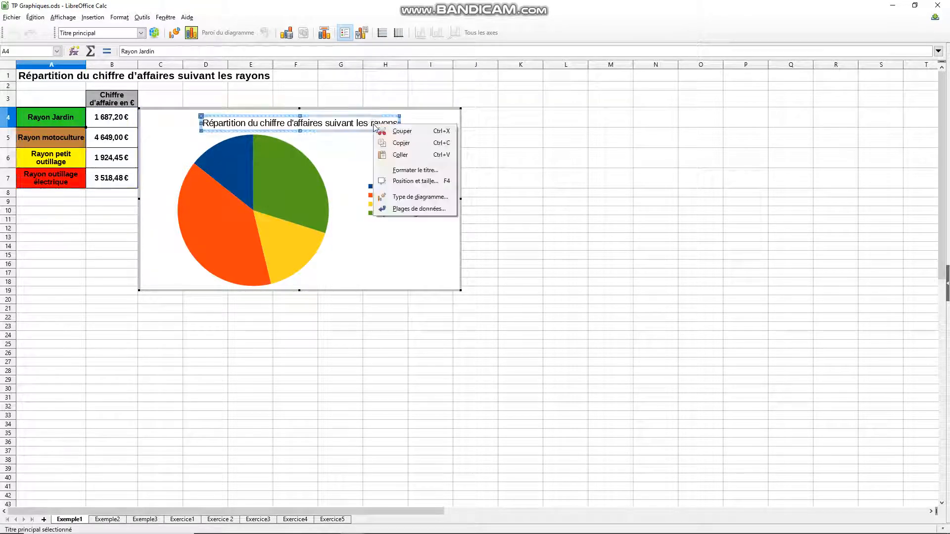
{"action": "left_click", "coordinate": [407, 171]}
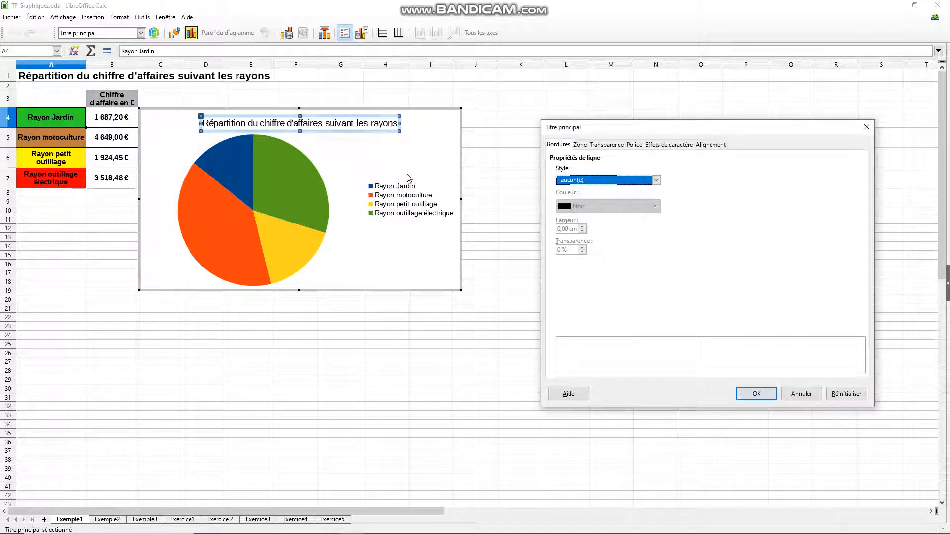
{"action": "left_click", "coordinate": [634, 144]}
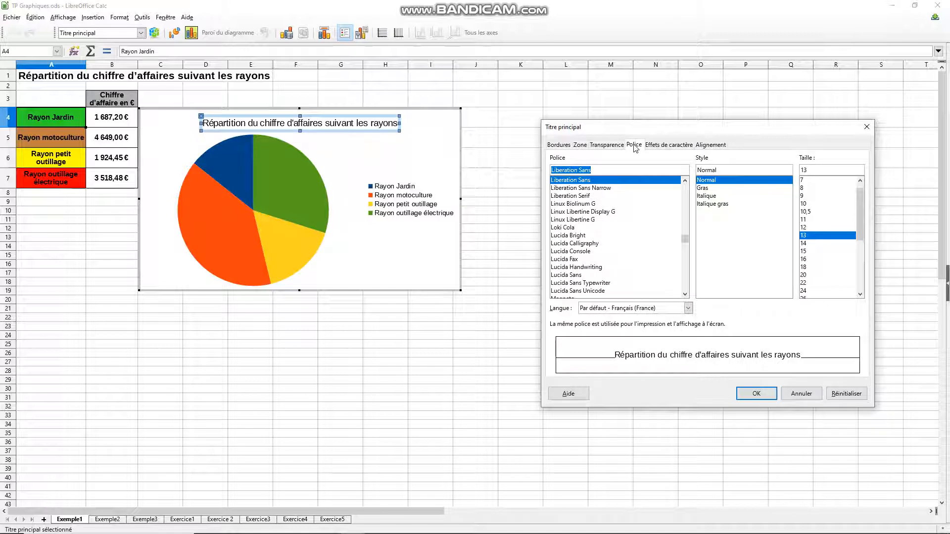
{"action": "left_click_drag", "start_coordinate": [684, 239], "coordinate": [686, 189]}
{"action": "left_click", "coordinate": [563, 196]}
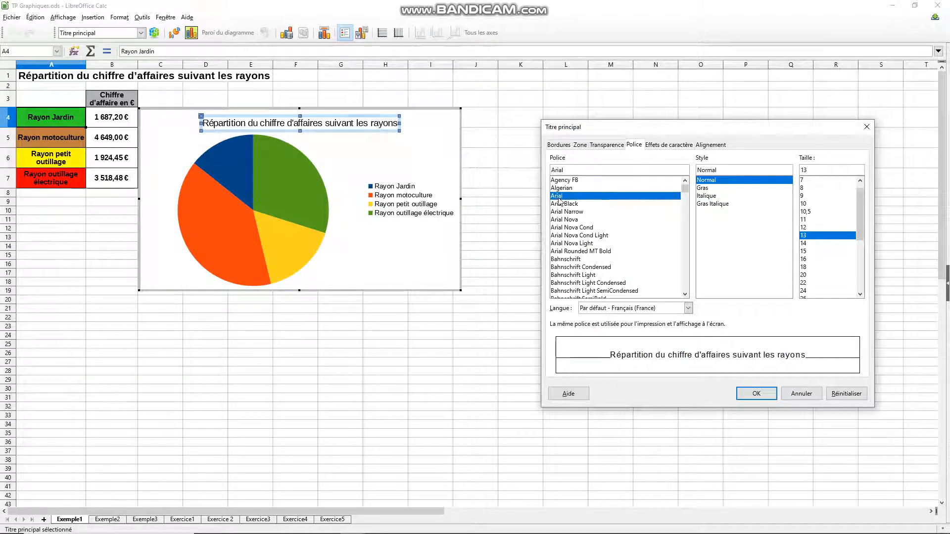
{"action": "left_click", "coordinate": [707, 189]}
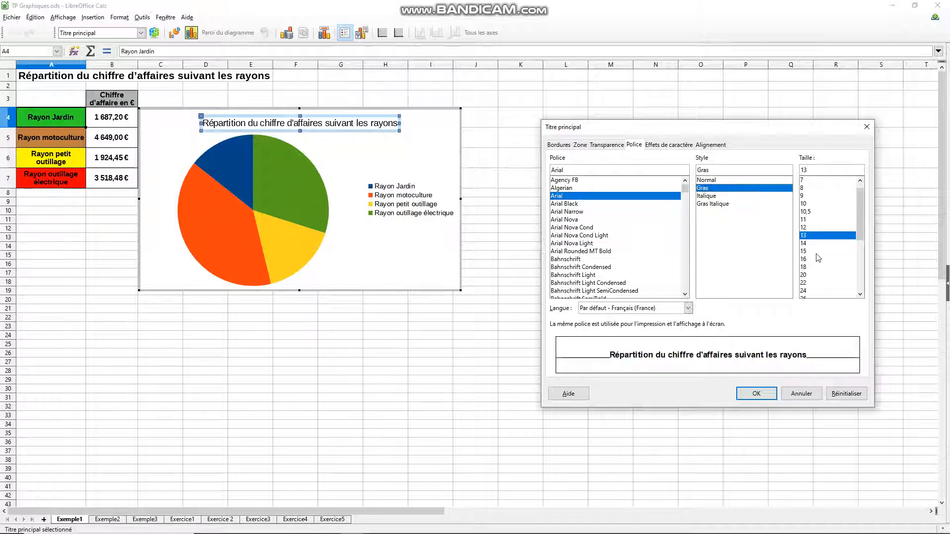
{"action": "left_click", "coordinate": [804, 244]}
{"action": "left_click", "coordinate": [755, 393]}
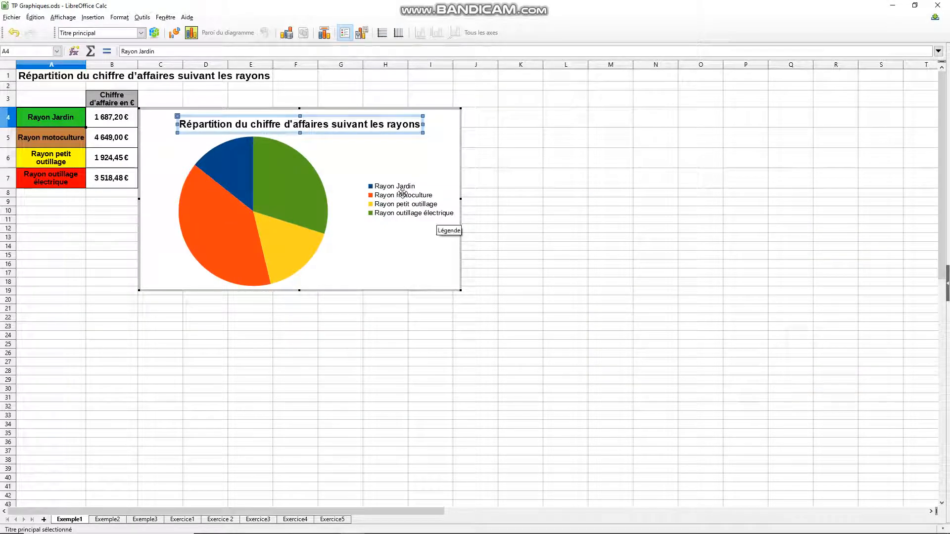
Format the chart legend's text in Arial, bold (Gras), size 12.
{"action": "left_click", "coordinate": [425, 206]}
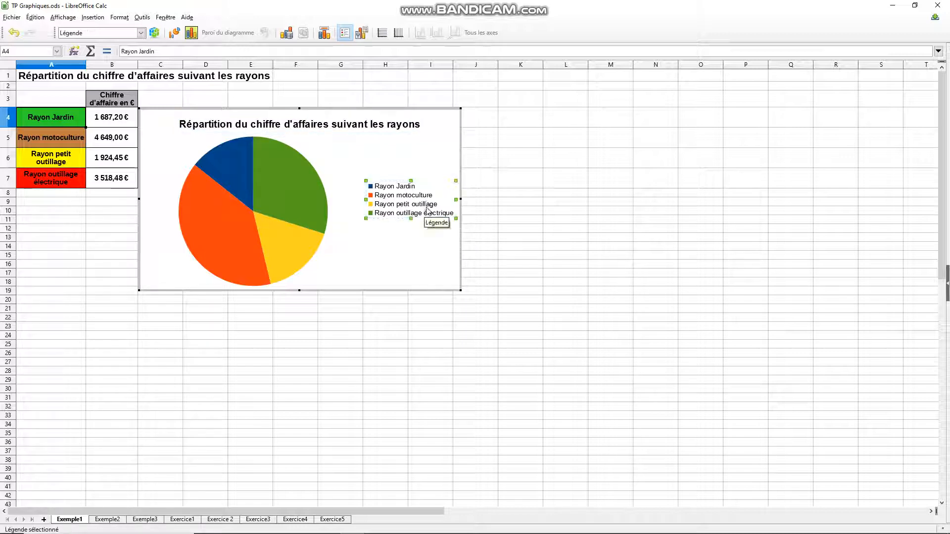
{"action": "right_click", "coordinate": [427, 210]}
{"action": "left_click", "coordinate": [461, 257]}
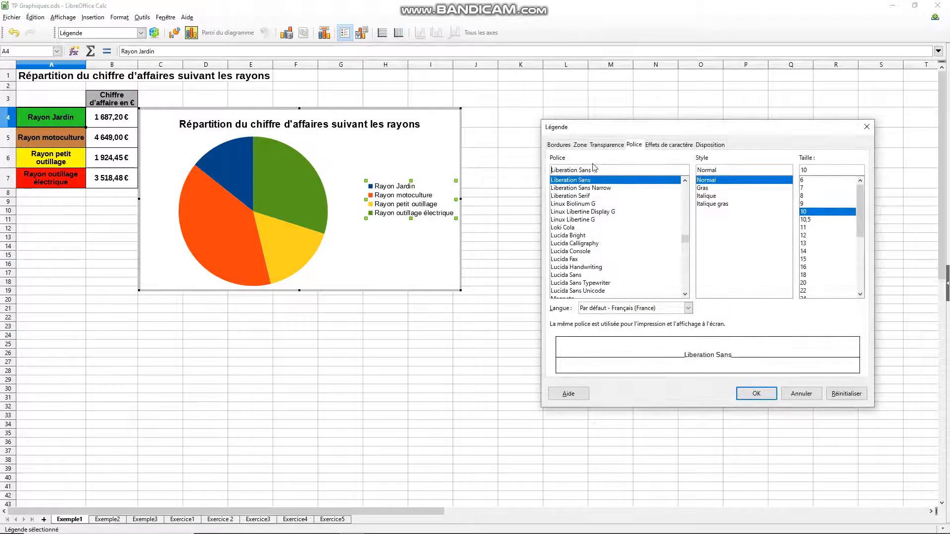
{"action": "left_click_drag", "start_coordinate": [602, 167], "coordinate": [535, 170]}
{"action": "type", "text": "Arial"}
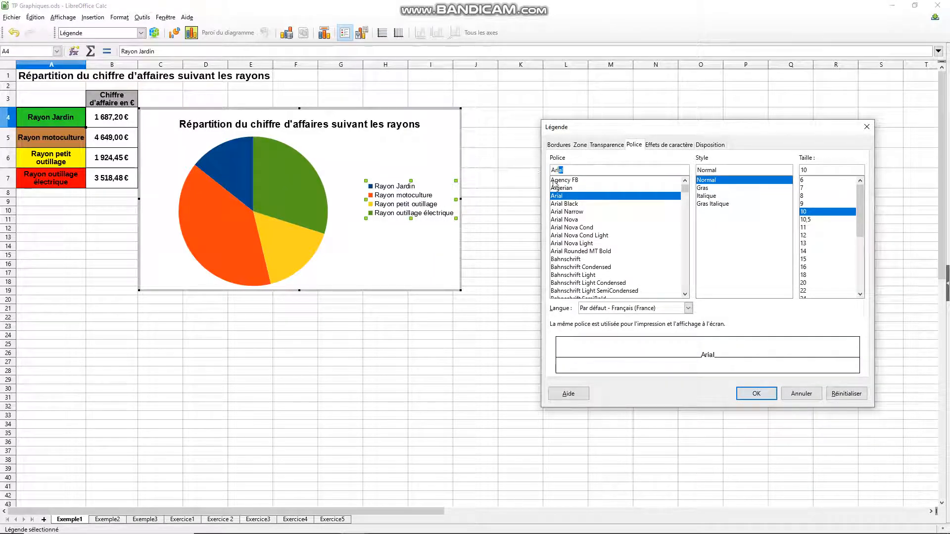
{"action": "left_click", "coordinate": [563, 196]}
{"action": "left_click", "coordinate": [711, 189]}
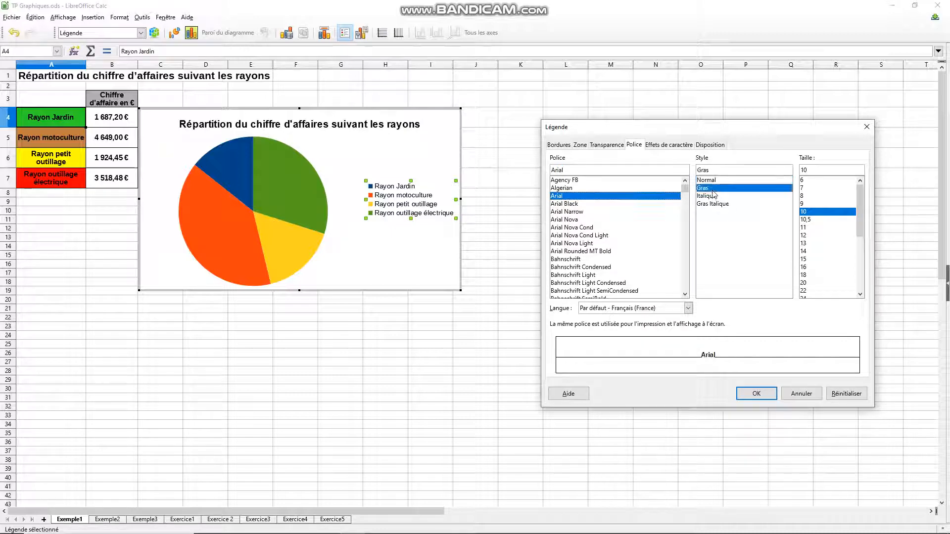
{"action": "left_click", "coordinate": [804, 235]}
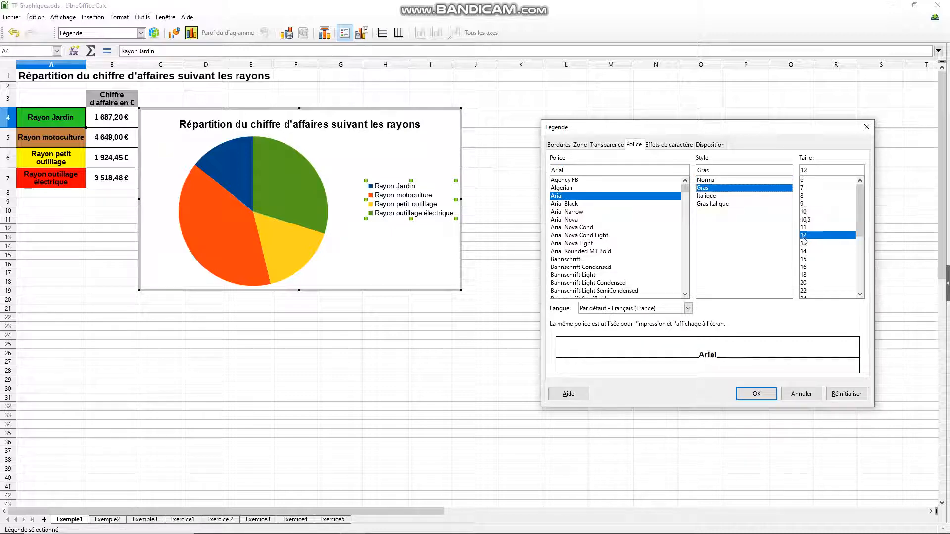
{"action": "left_click", "coordinate": [755, 394]}
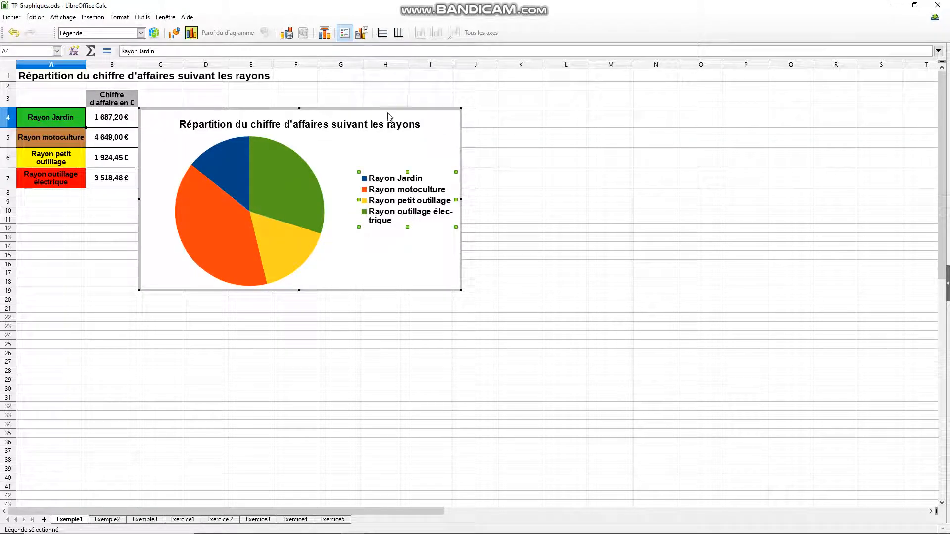
Insert data labels on all the slices of the pie chart.
{"action": "left_click", "coordinate": [285, 189]}
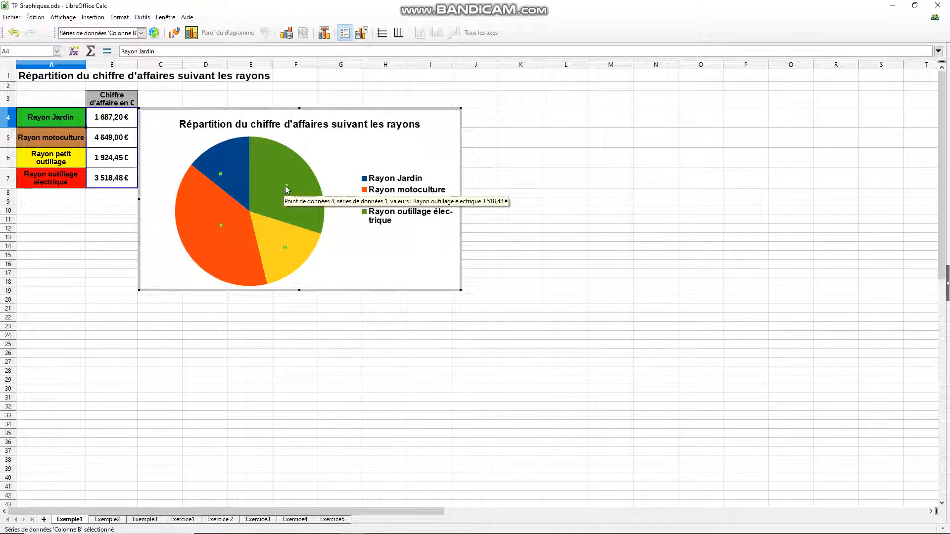
{"action": "right_click", "coordinate": [285, 188]}
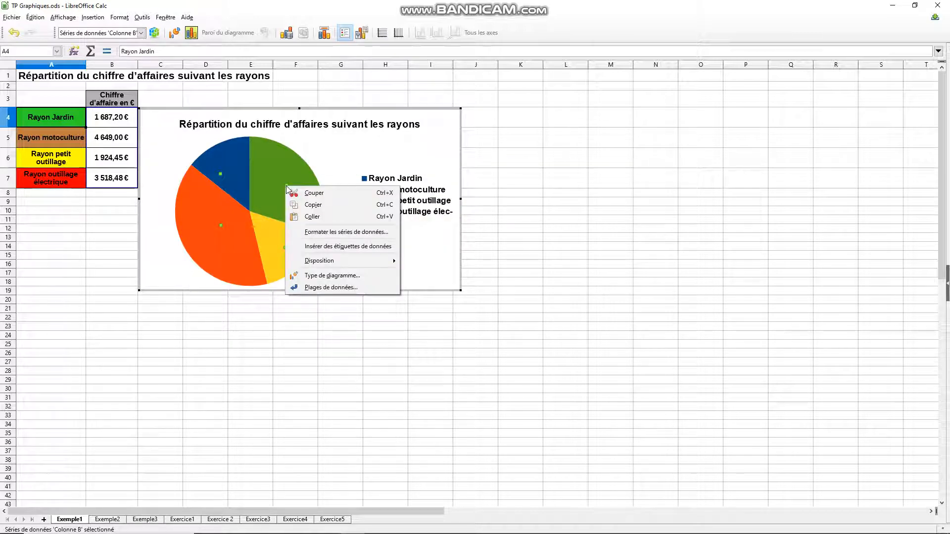
{"action": "left_click", "coordinate": [357, 248]}
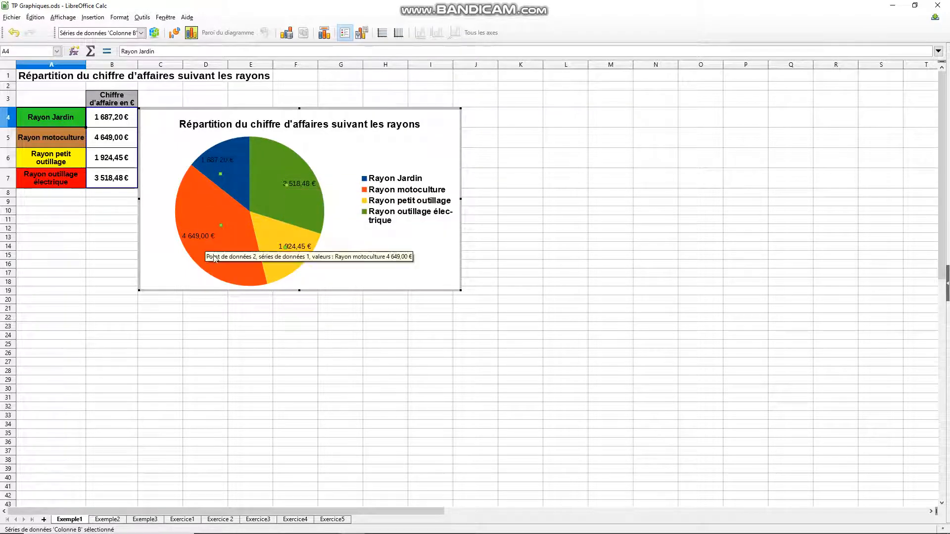
Set the placement of the pie chart's data labels to Extérieur.
{"action": "right_click", "coordinate": [302, 185]}
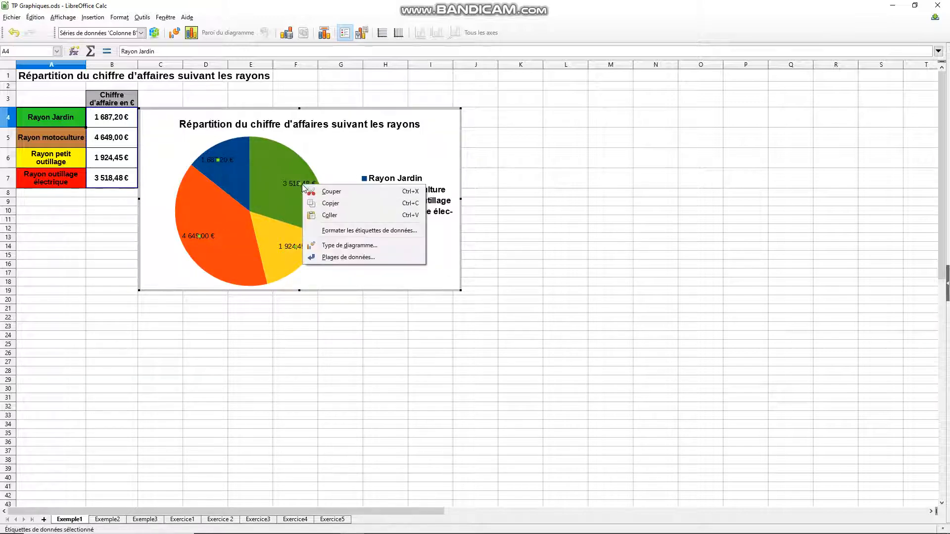
{"action": "left_click", "coordinate": [344, 231]}
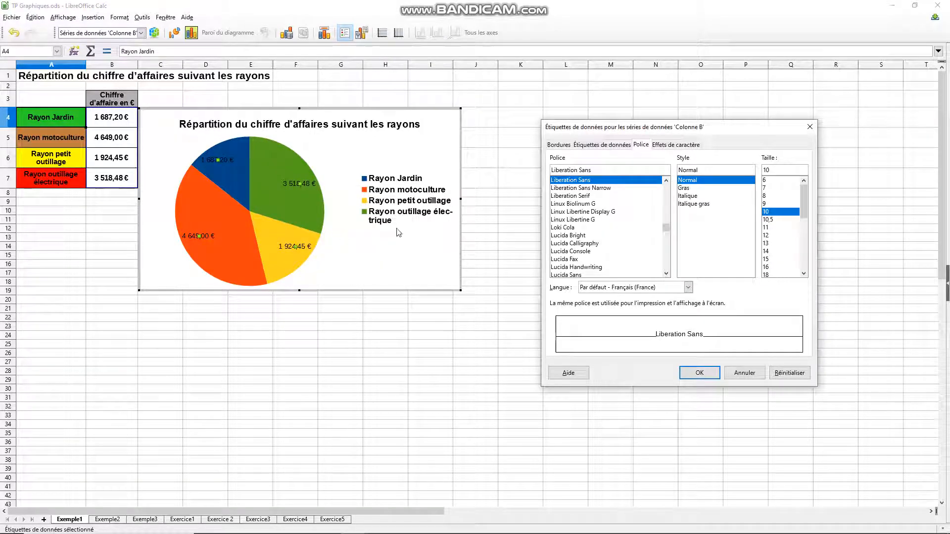
{"action": "left_click", "coordinate": [618, 149]}
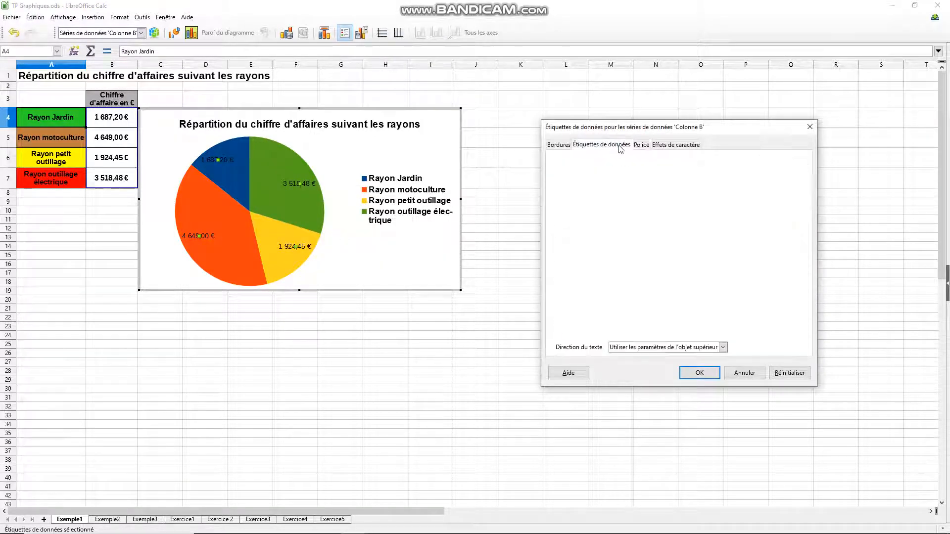
{"action": "left_click", "coordinate": [614, 277]}
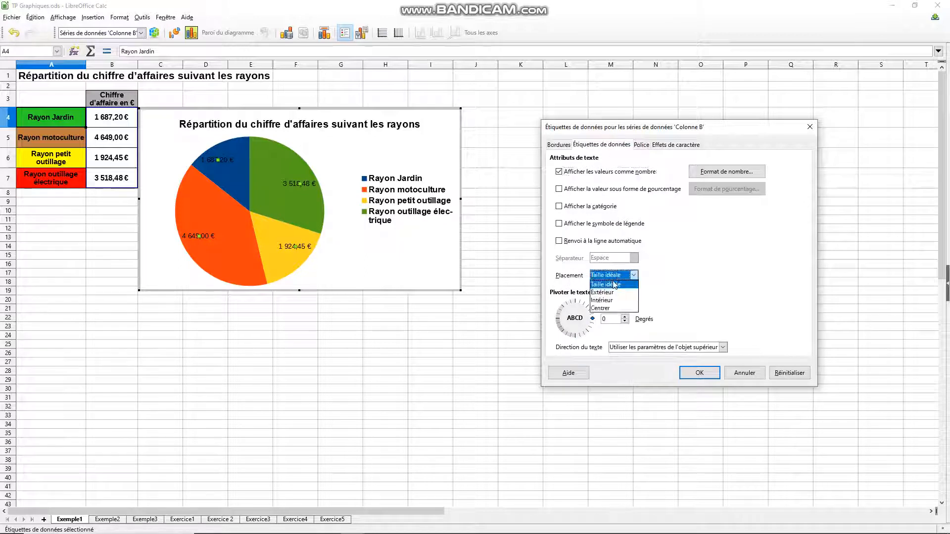
{"action": "left_click", "coordinate": [613, 293]}
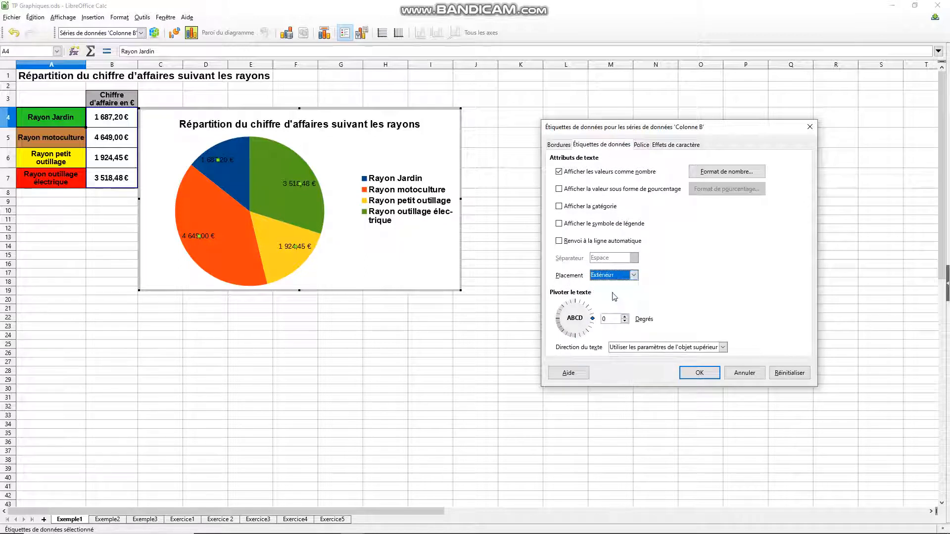
{"action": "left_click", "coordinate": [698, 373]}
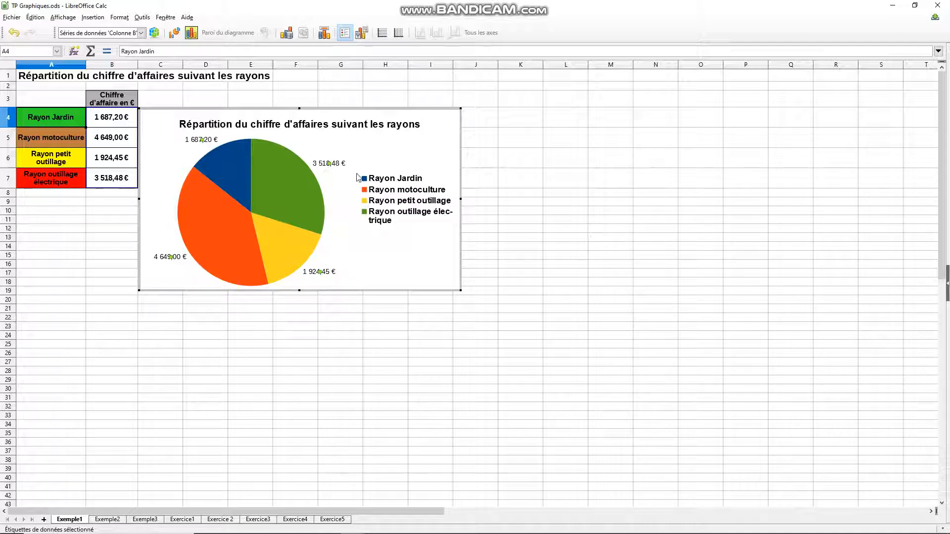
Format the pie chart's data labels in Arial, bold (Gras), size 12.
{"action": "right_click", "coordinate": [336, 166]}
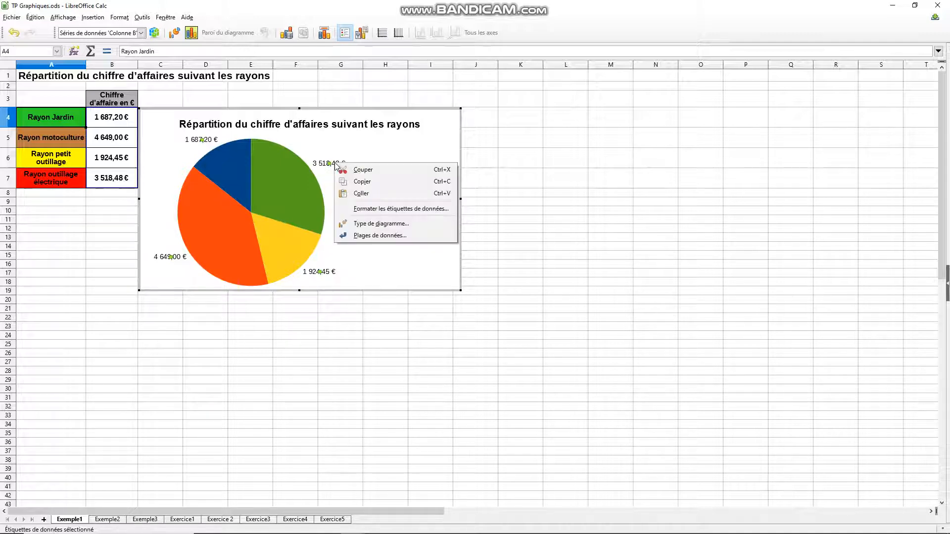
{"action": "left_click", "coordinate": [401, 209]}
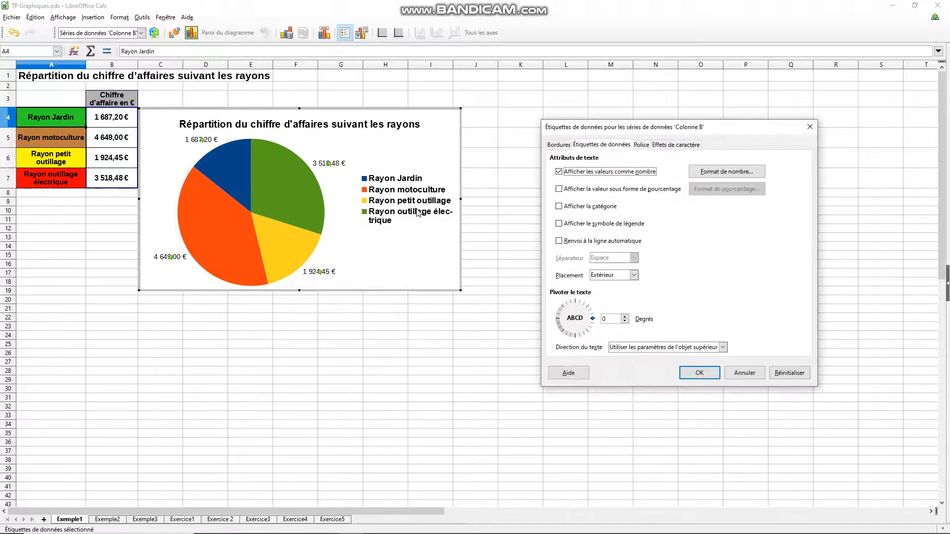
{"action": "left_click", "coordinate": [640, 145]}
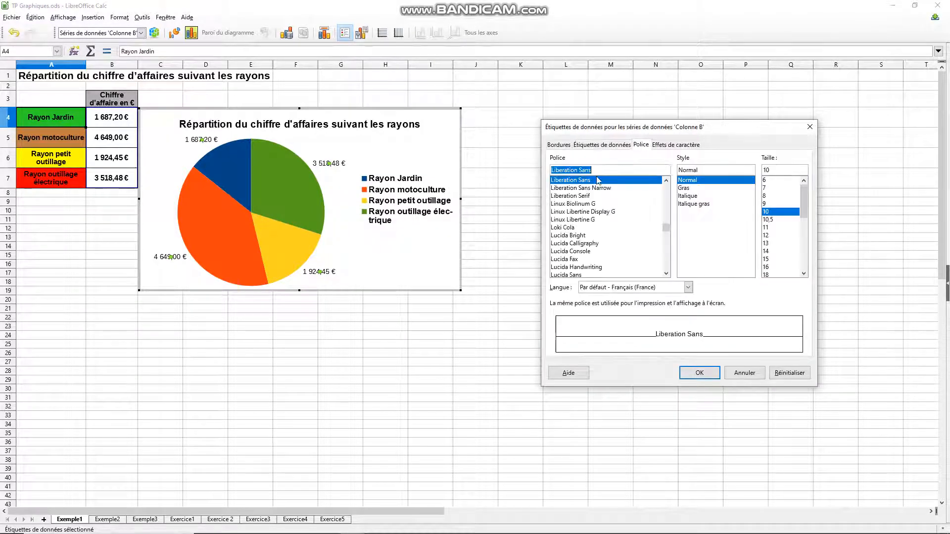
{"action": "type", "text": "Arial"}
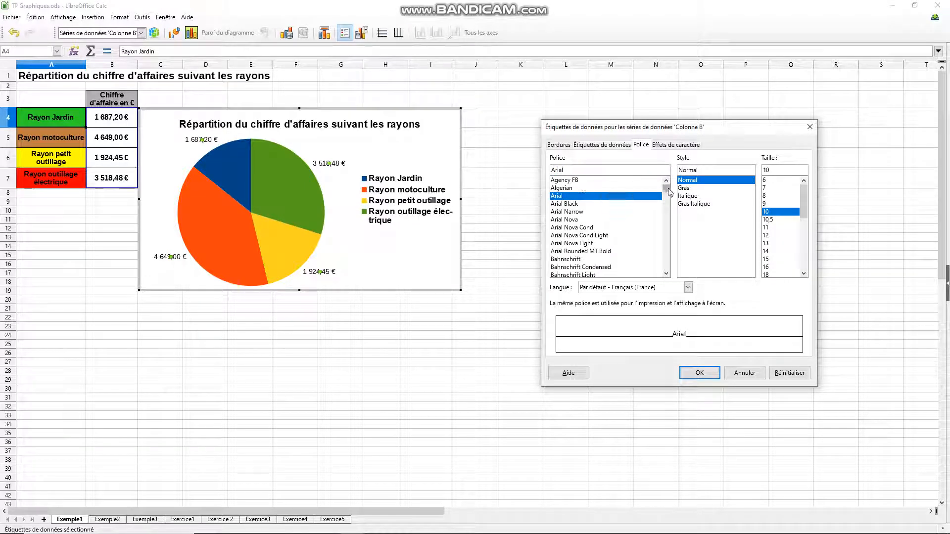
{"action": "left_click", "coordinate": [685, 187]}
{"action": "left_click", "coordinate": [767, 236]}
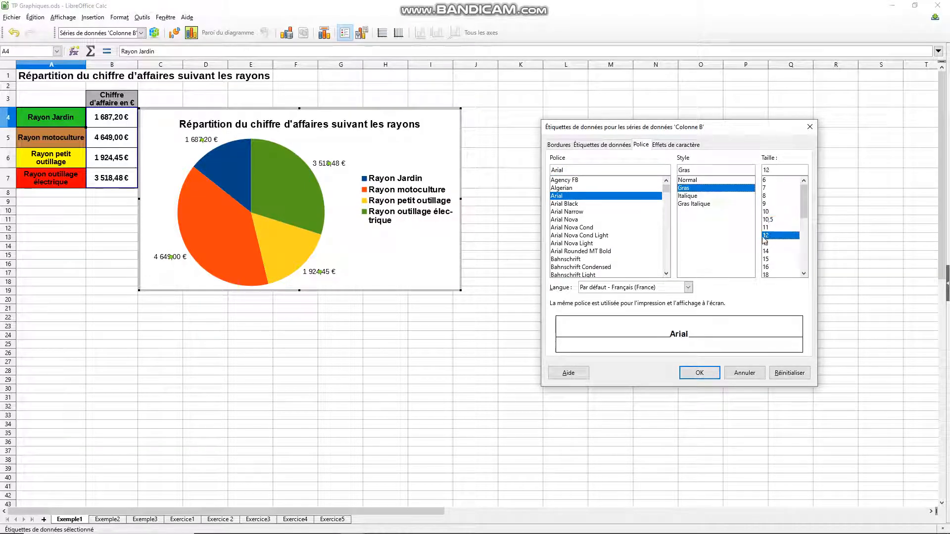
{"action": "left_click", "coordinate": [714, 373]}
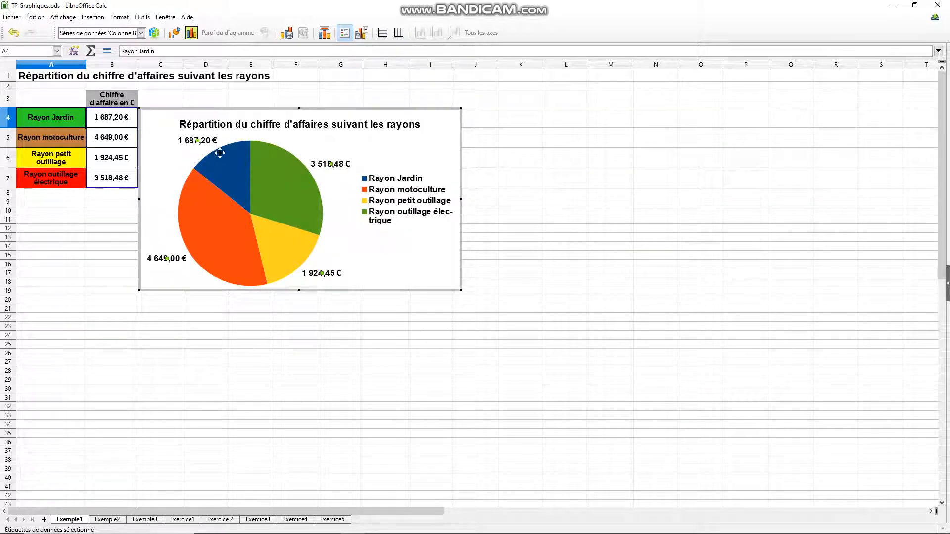
Fill the Rayon Jardin slice of the pie chart with the green colour 2bd22b from the standard palette.
{"action": "left_click_drag", "start_coordinate": [227, 146], "coordinate": [263, 173]}
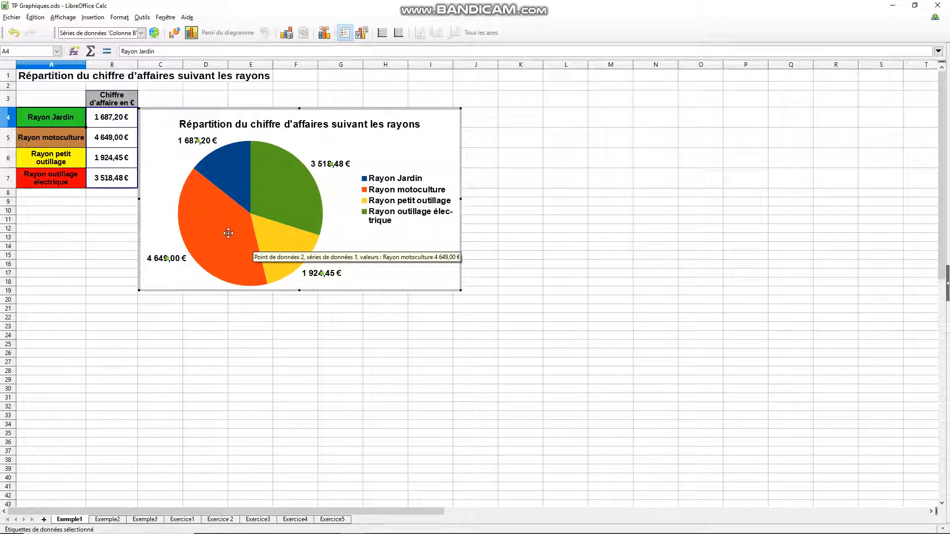
{"action": "double_click", "coordinate": [232, 174]}
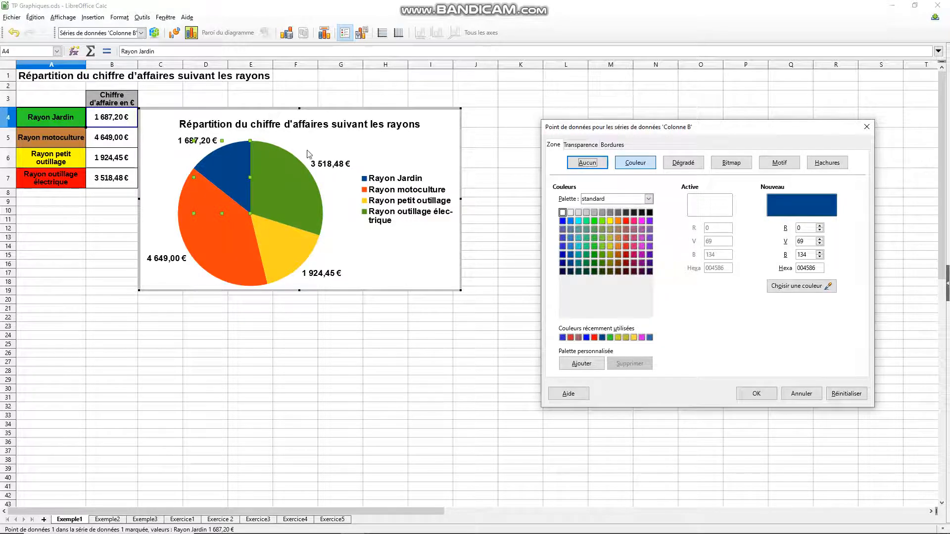
{"action": "left_click", "coordinate": [593, 247]}
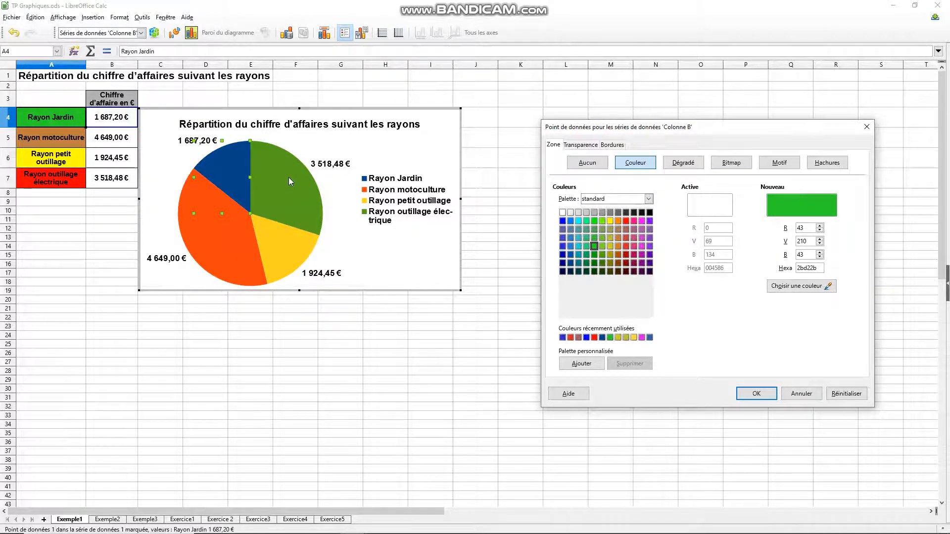
{"action": "left_click", "coordinate": [756, 393]}
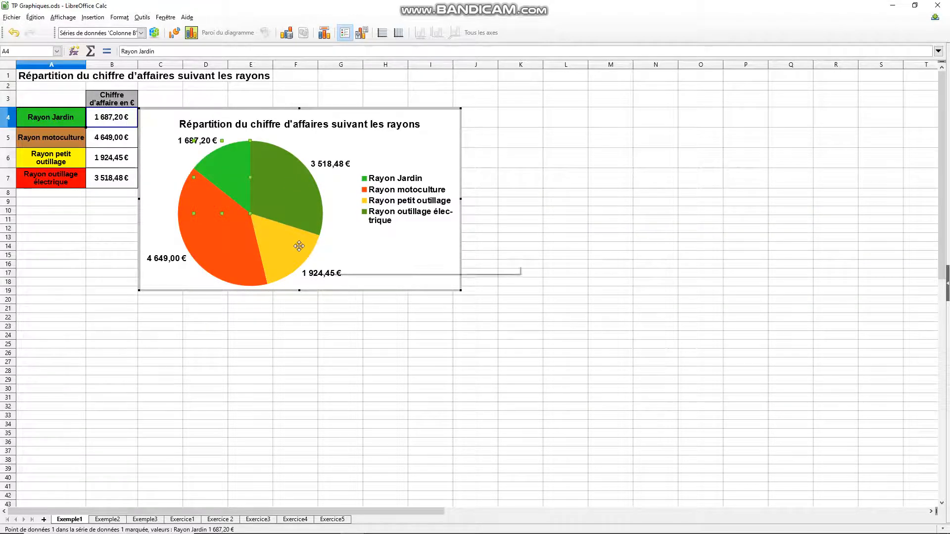
Fill the Rayon motoculture slice of the pie chart with the orange colour d27e2b from the standard palette.
{"action": "left_click", "coordinate": [215, 225]}
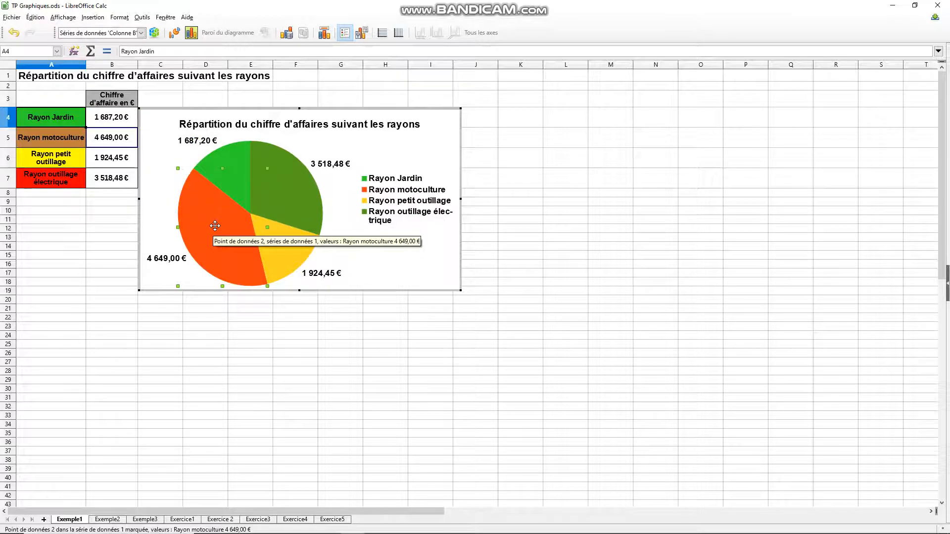
{"action": "right_click", "coordinate": [214, 226]}
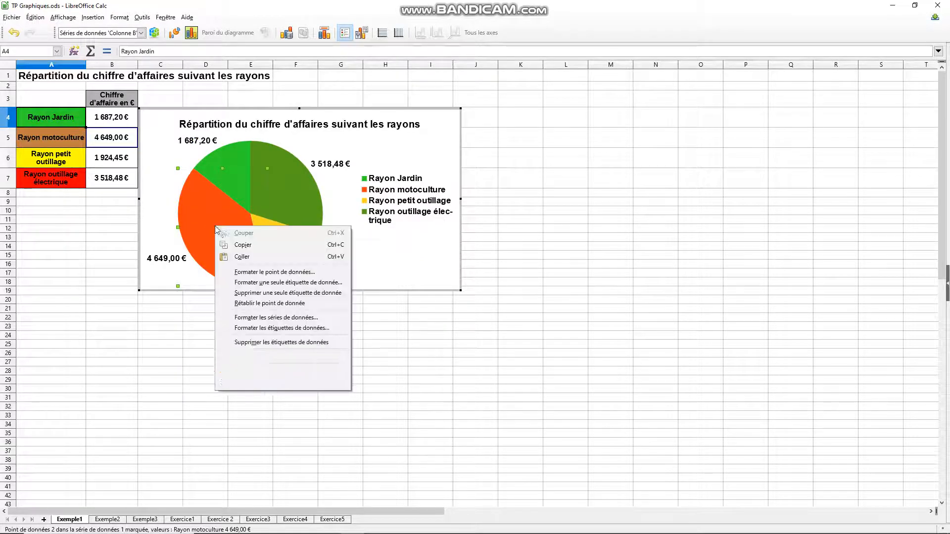
{"action": "left_click", "coordinate": [276, 272]}
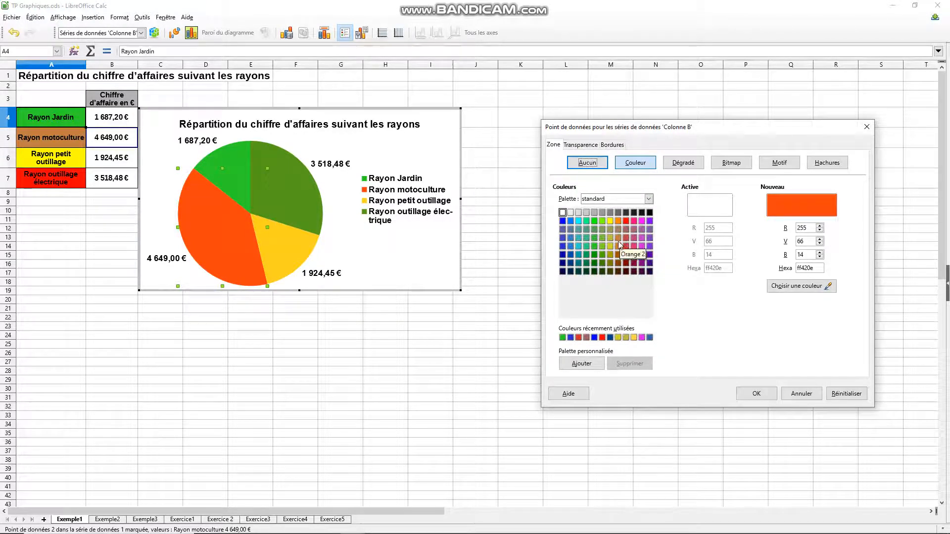
{"action": "left_click", "coordinate": [618, 247]}
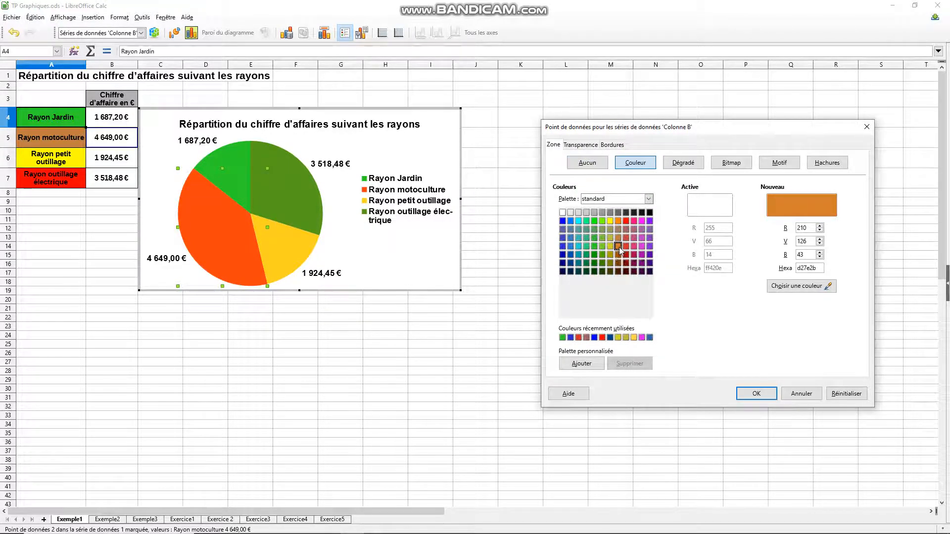
{"action": "left_click", "coordinate": [753, 393]}
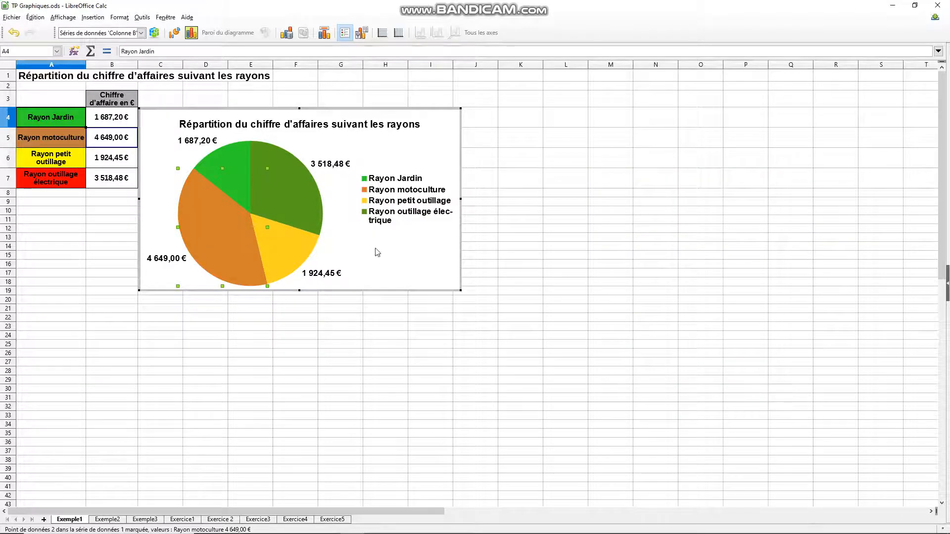
Fill the Rayon petit outillage slice of the pie chart with a darker yellow from the standard palette.
{"action": "left_click", "coordinate": [295, 248]}
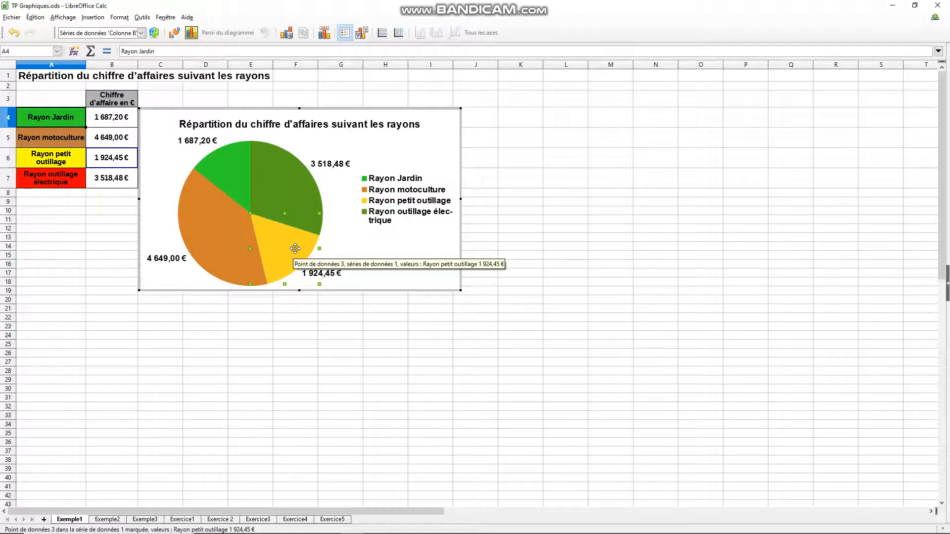
{"action": "right_click", "coordinate": [295, 249]}
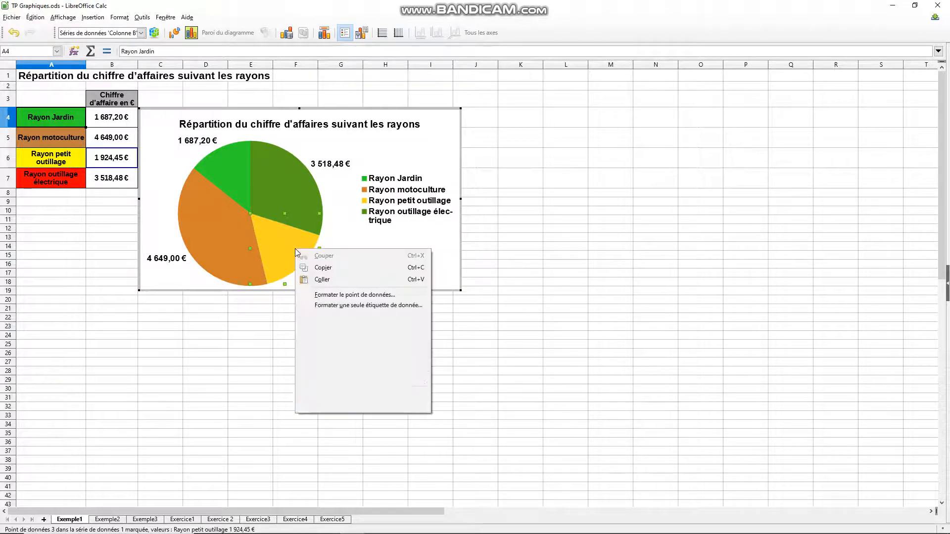
{"action": "left_click", "coordinate": [364, 296]}
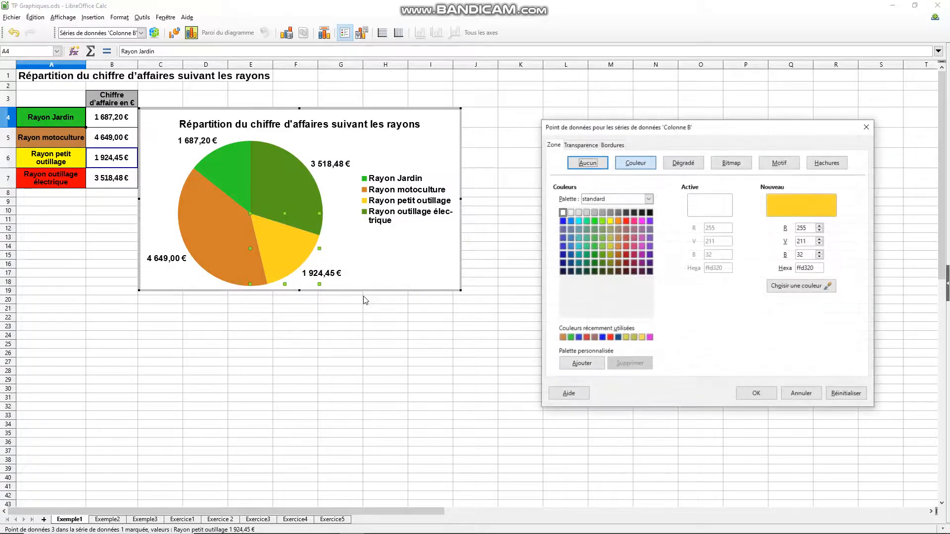
{"action": "left_click", "coordinate": [610, 246]}
{"action": "left_click", "coordinate": [766, 395]}
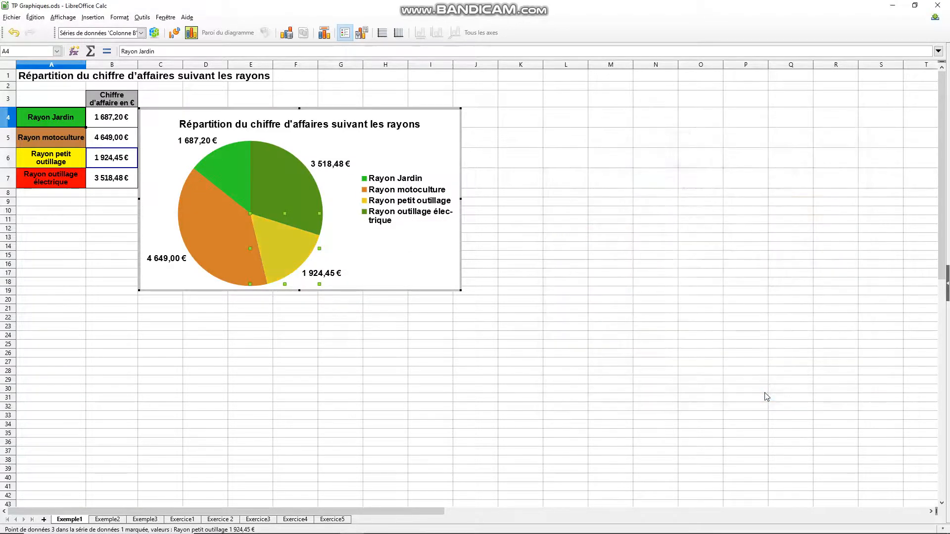
Choose the red colour d22b2b from the standard palette as the fill of the Rayon outillage électrique slice.
{"action": "left_click", "coordinate": [299, 180]}
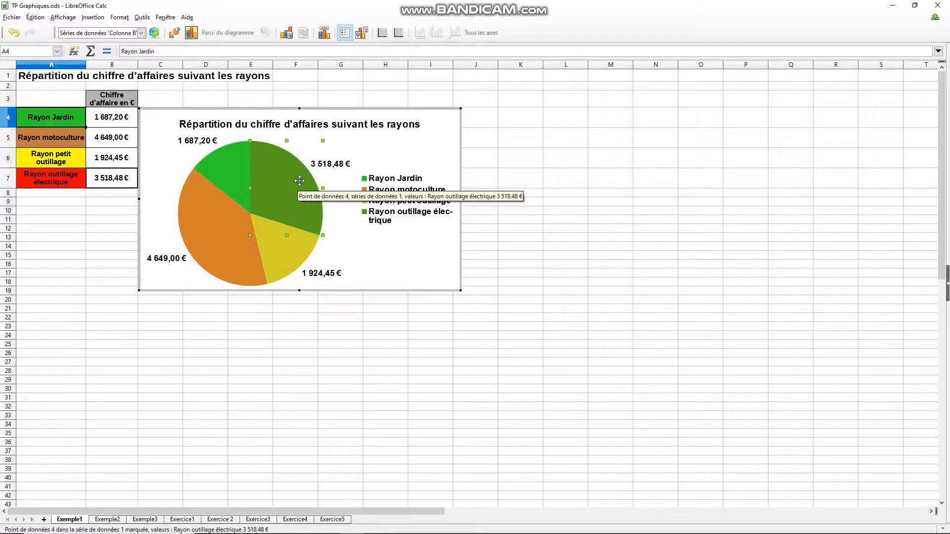
{"action": "right_click", "coordinate": [299, 181]}
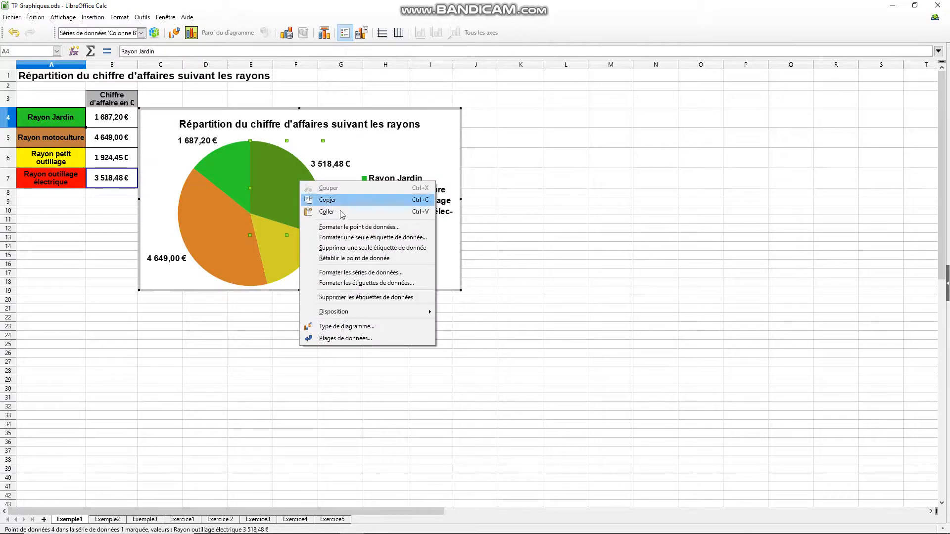
{"action": "left_click", "coordinate": [359, 229]}
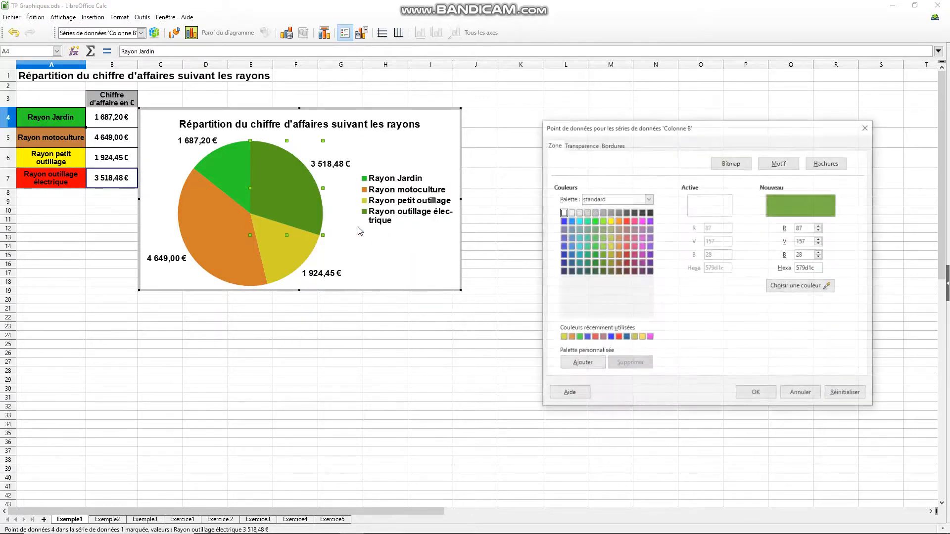
{"action": "left_click", "coordinate": [627, 247]}
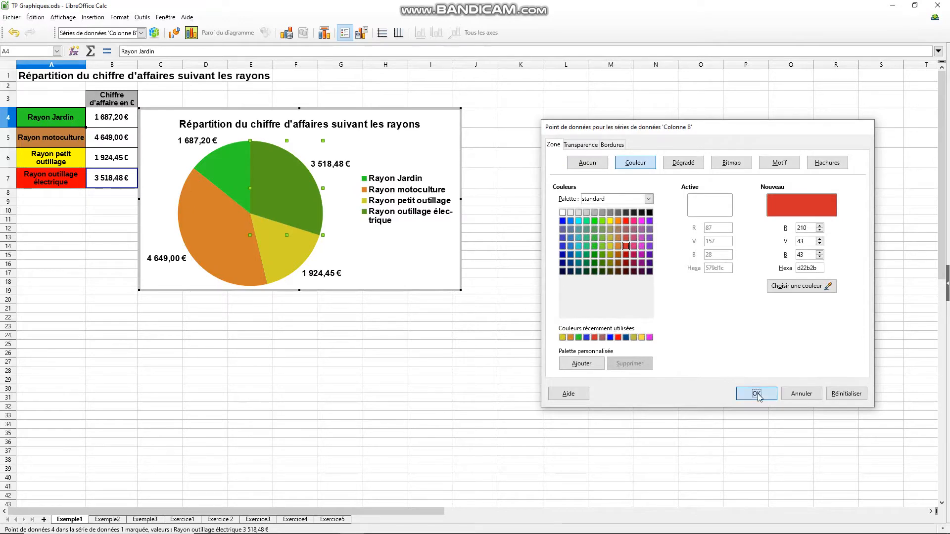